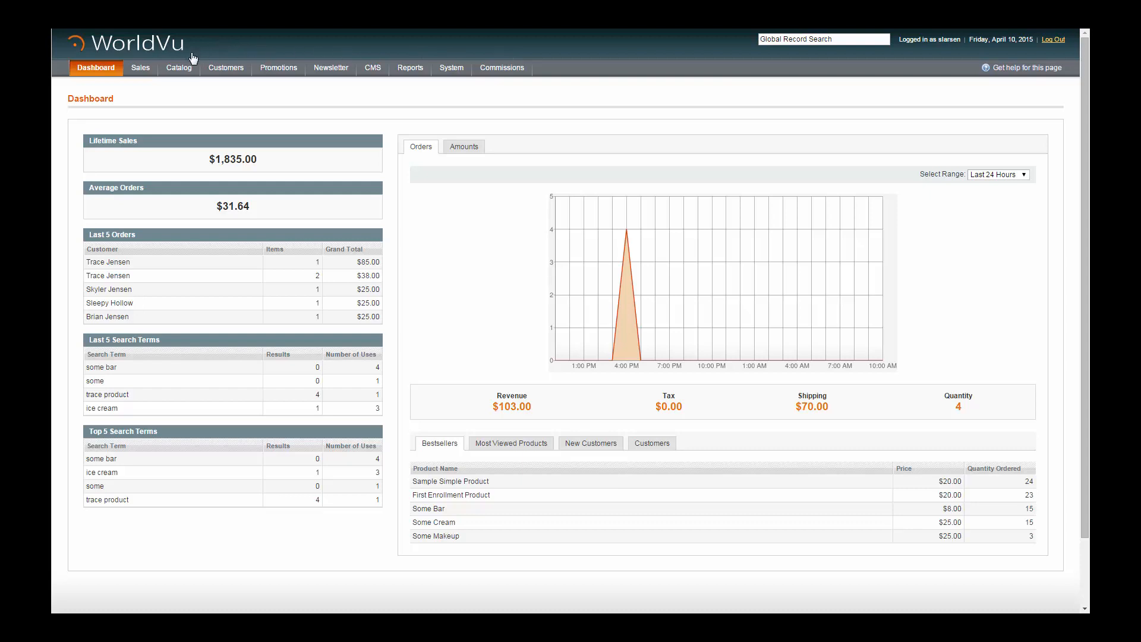
Open the Some Cream product from the product catalog for editing
mouse_move(183, 67)
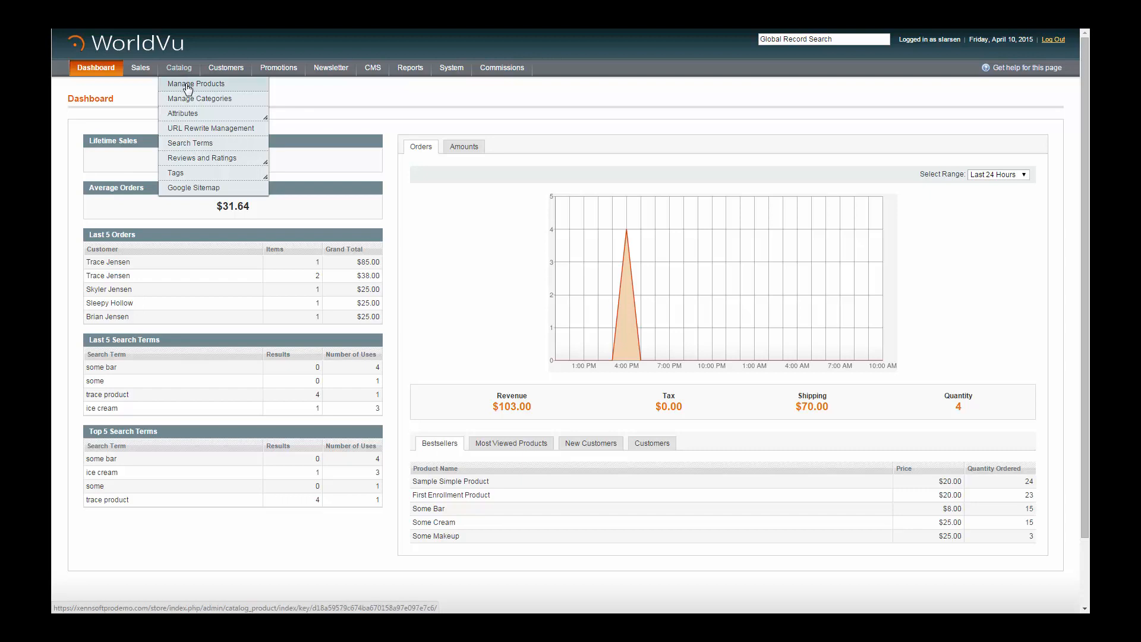
click(188, 86)
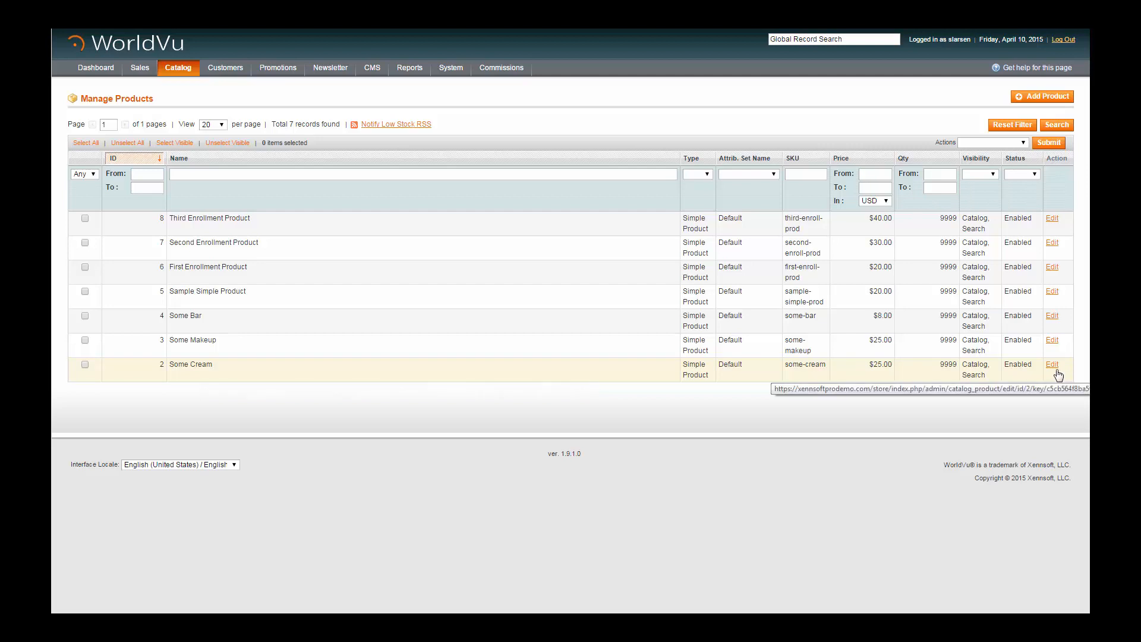
click(186, 372)
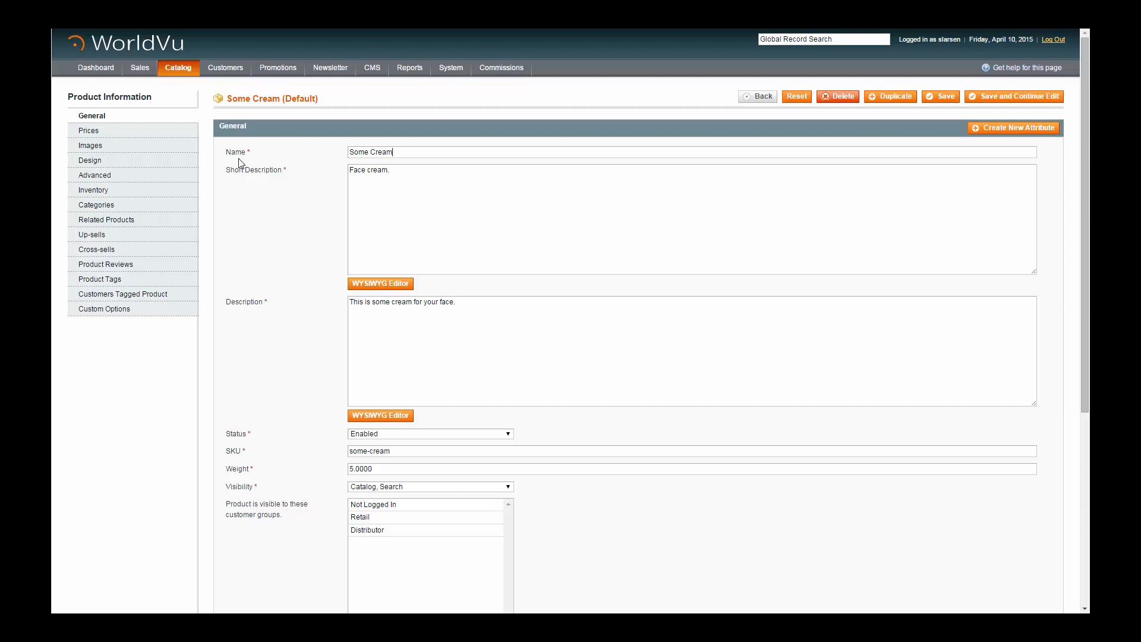
Rename the product to "Scented Candle" and replace its short description with "Lavender"
drag(392, 154, 326, 156)
text(Scented Candl)
drag(396, 175, 342, 174)
text(Lavender)
Replace the product's full description with "Scented Candles are the Best!"
drag(457, 302, 335, 310)
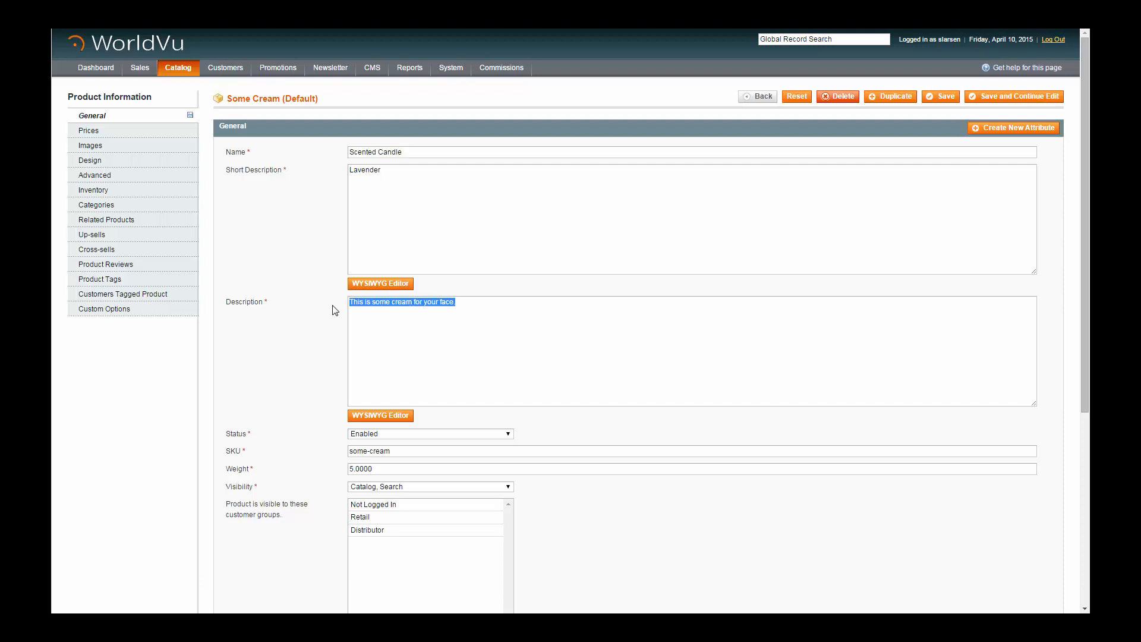
key(BackSpace)
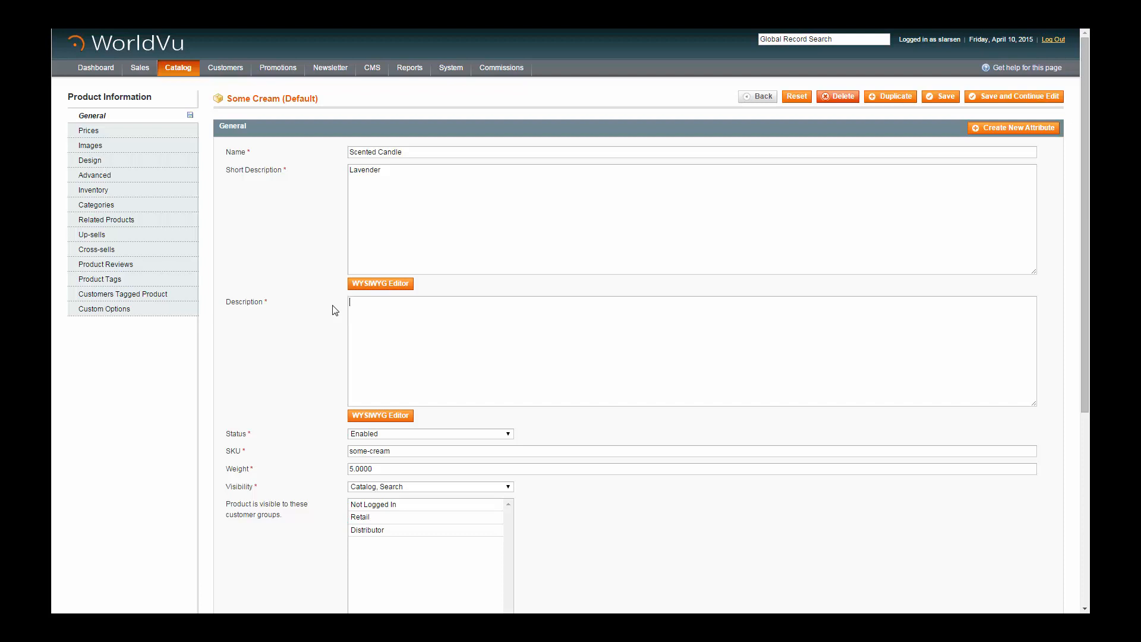
text(Scented Candles are the Best!)
Format the short description "Lavender" in the WYSIWYG editor with text color #993366 and font size 5 (18pt), and submit it
click(377, 286)
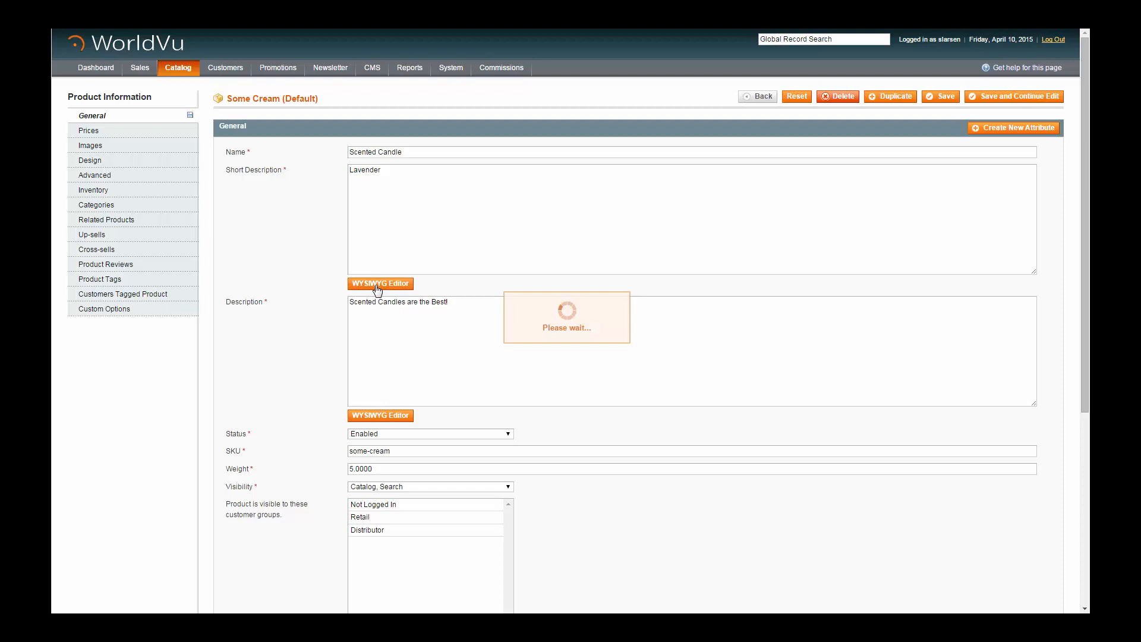
drag(326, 264, 292, 263)
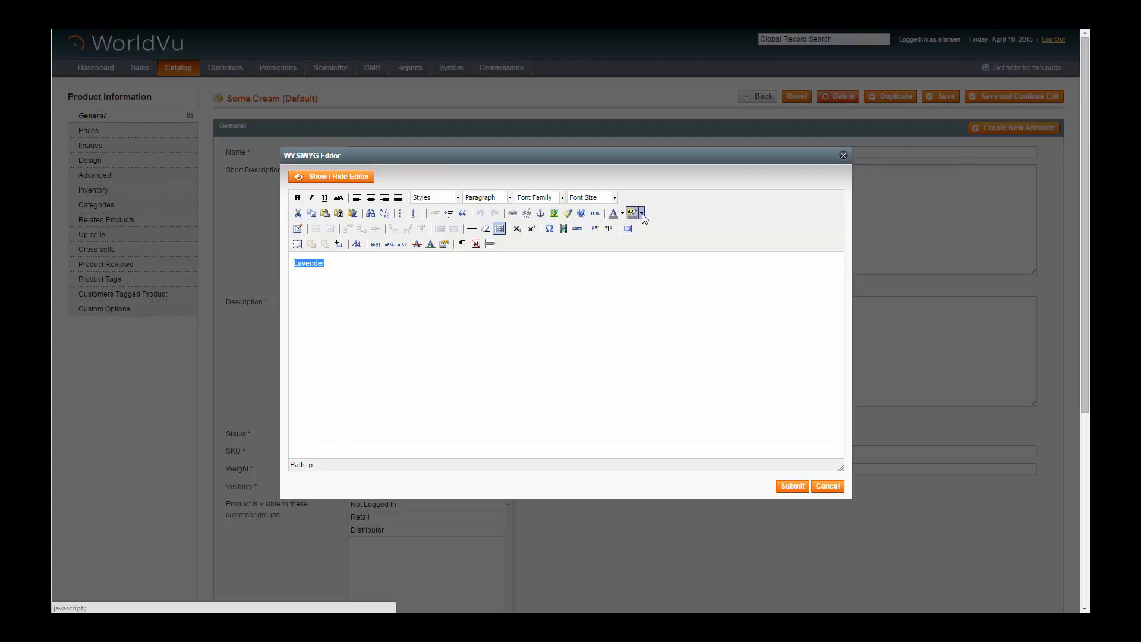
click(623, 213)
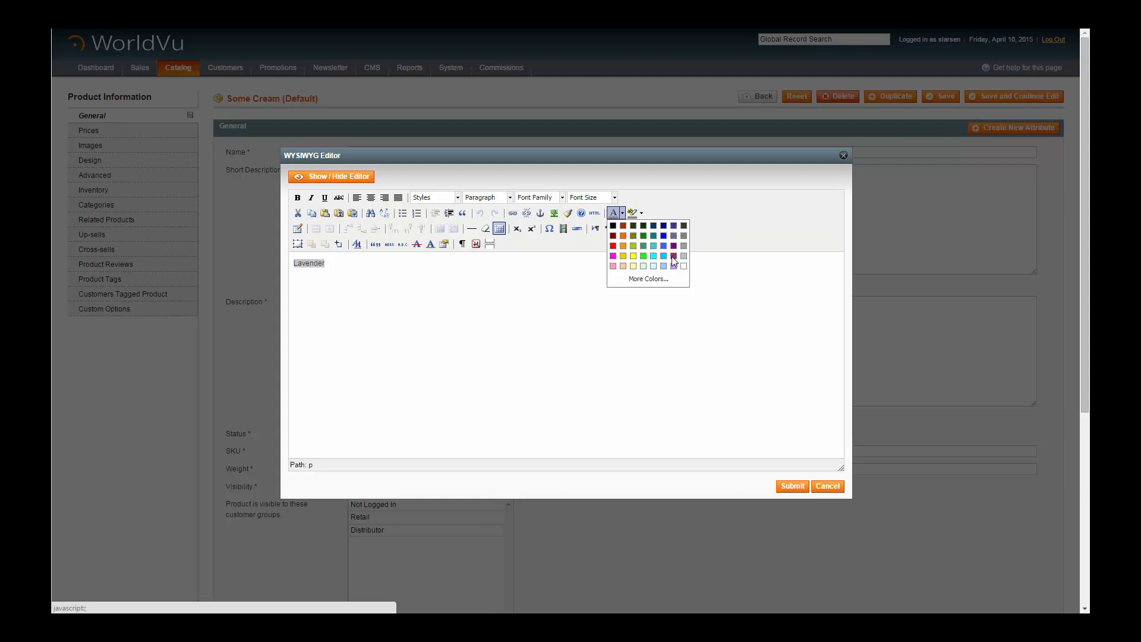
click(673, 257)
click(609, 198)
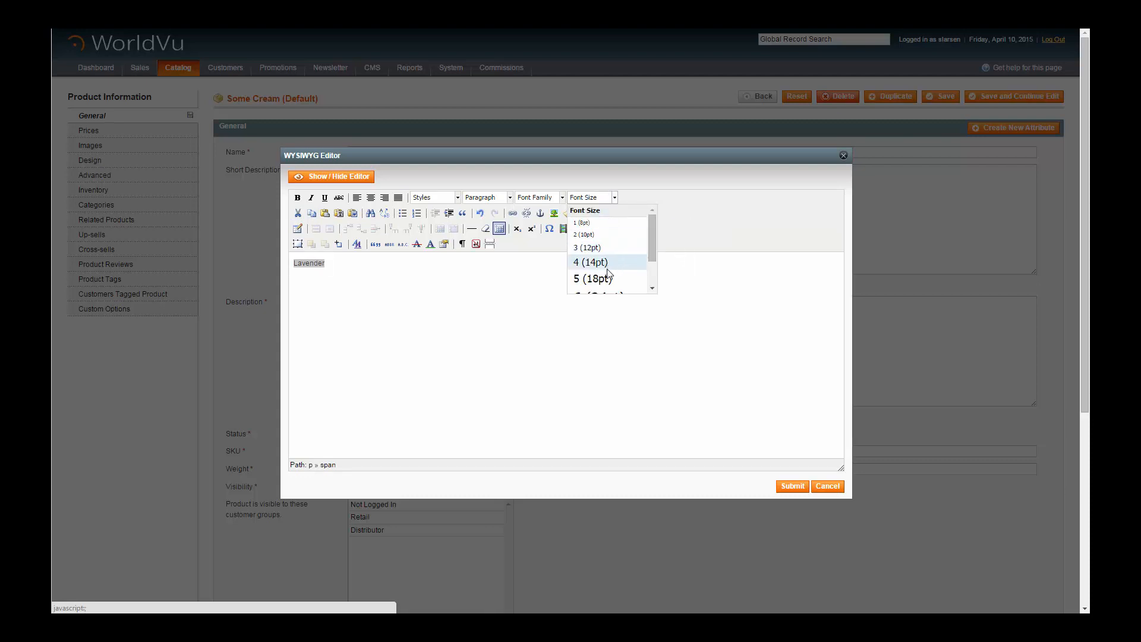
click(591, 279)
click(547, 296)
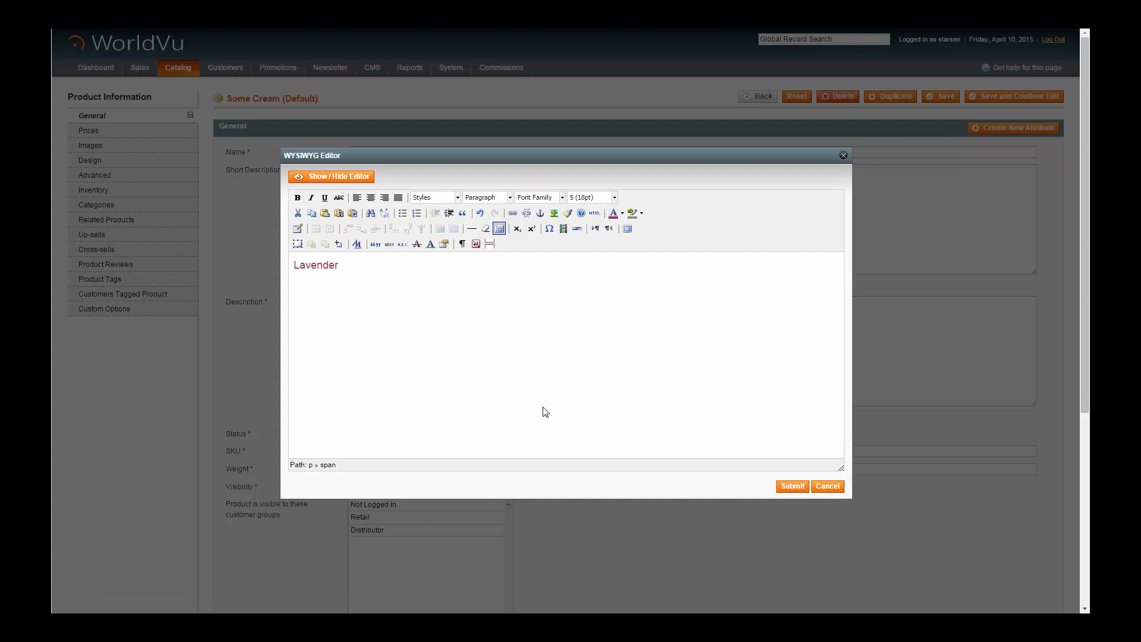
click(792, 487)
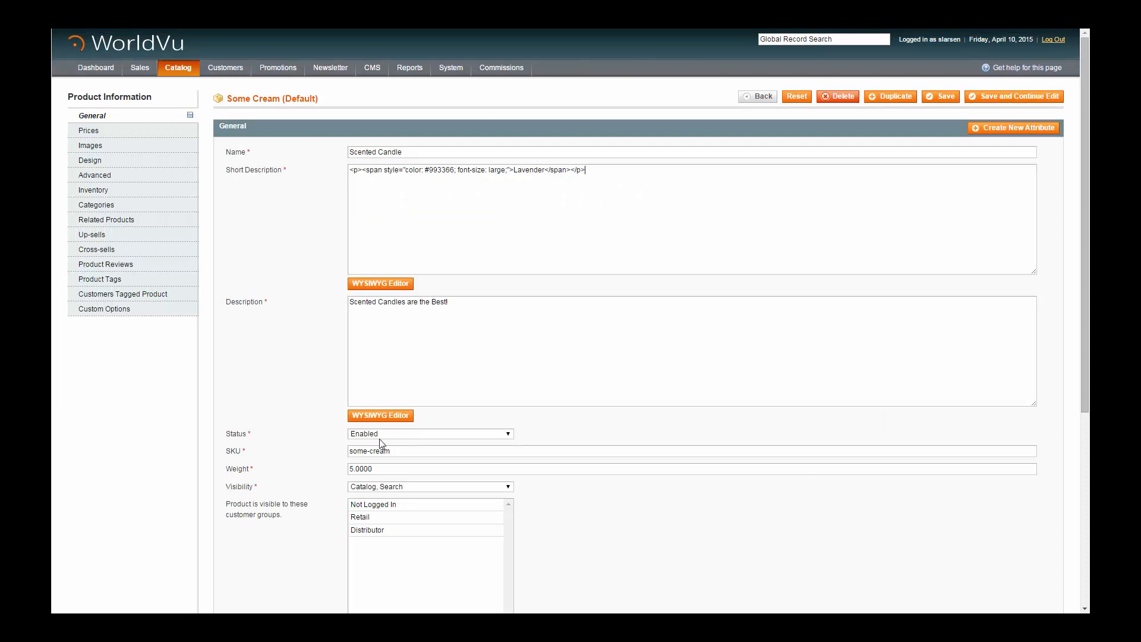
Set the product status to Disabled and its SKU to scented-candles
click(510, 434)
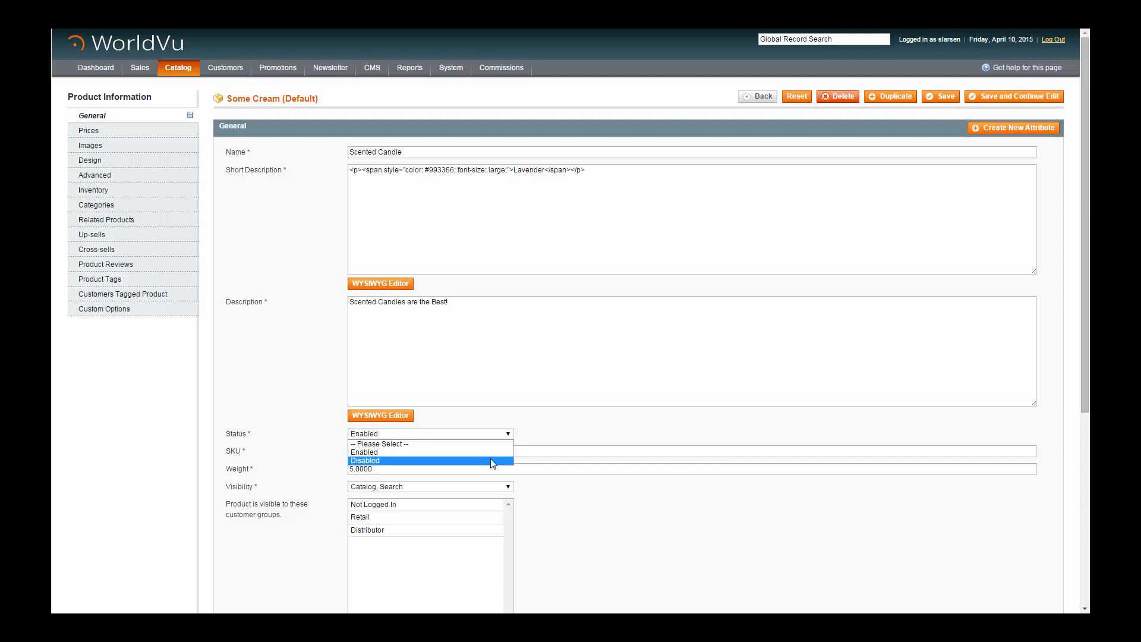
click(493, 453)
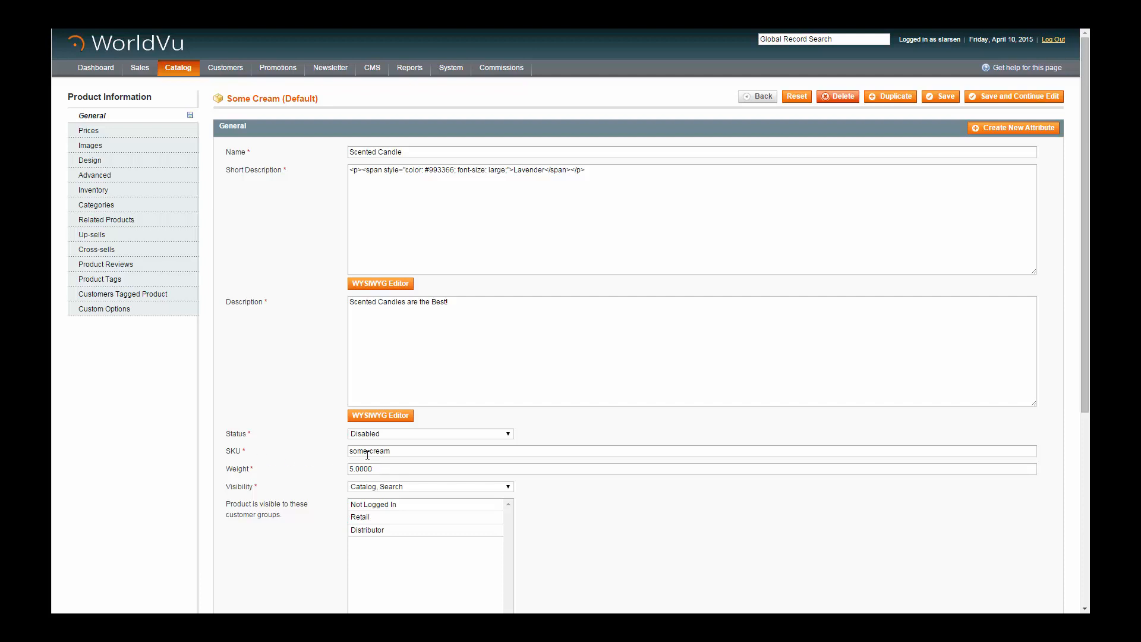
drag(393, 452, 348, 454)
key(BackSpace)
text(scented-candles)
Set the product weight to .5 and choose Catalog, Search as its visibility
drag(372, 469, 342, 473)
text(.5)
click(508, 488)
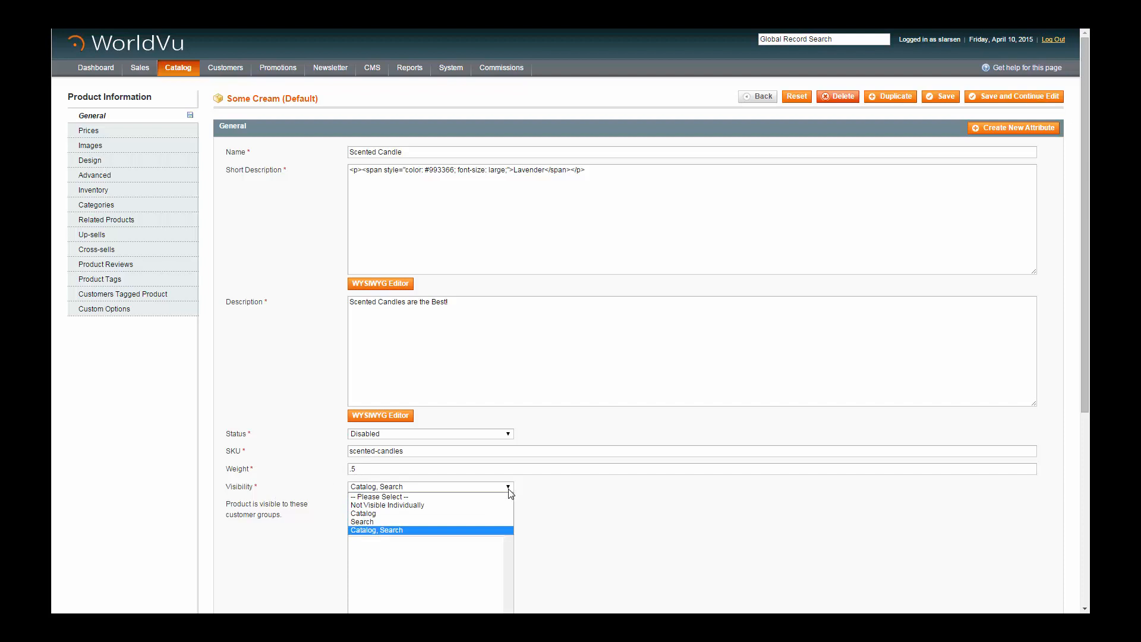
click(371, 530)
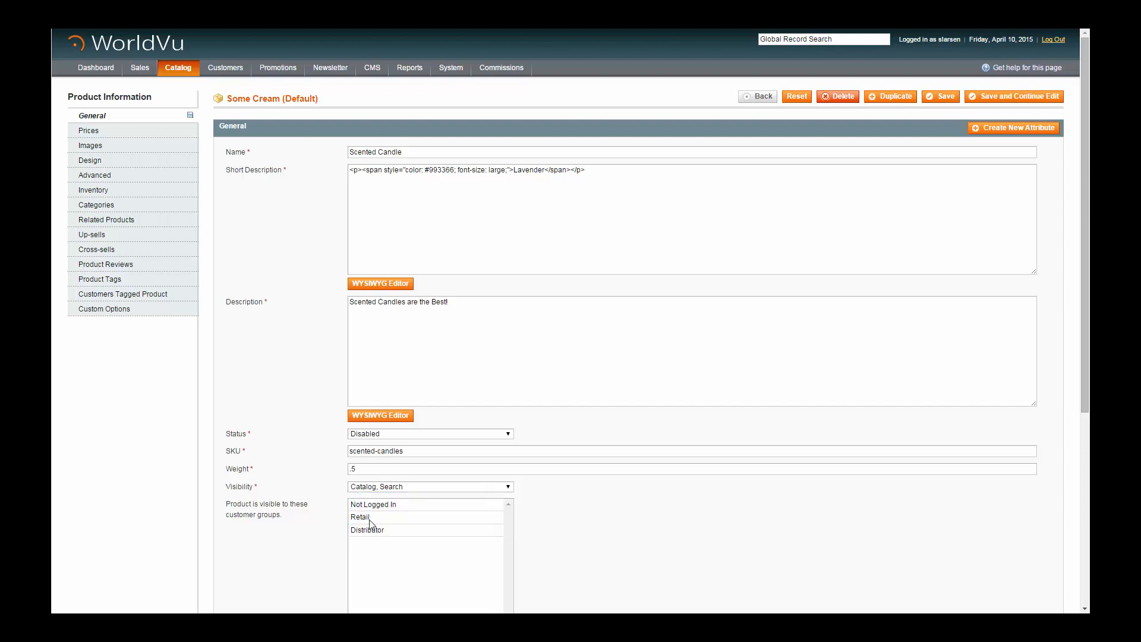
Make the product visible to the Not Logged In, Retail and Distributor customer groups and available for autoship
scroll(362, 517, down, 4)
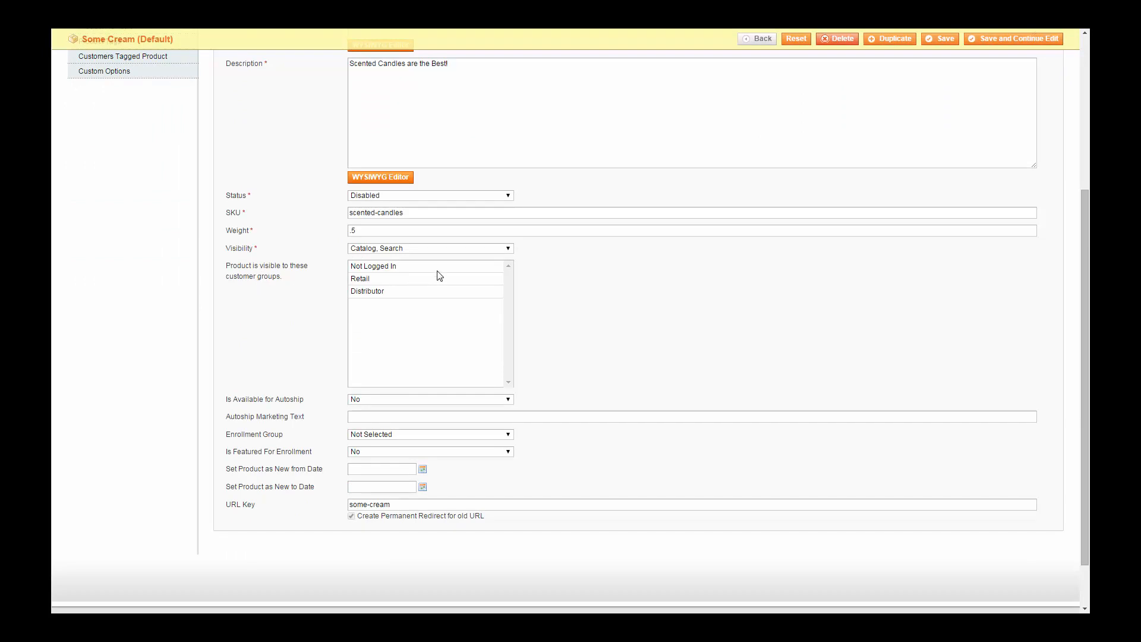
click(391, 268)
ctrl+click(386, 278)
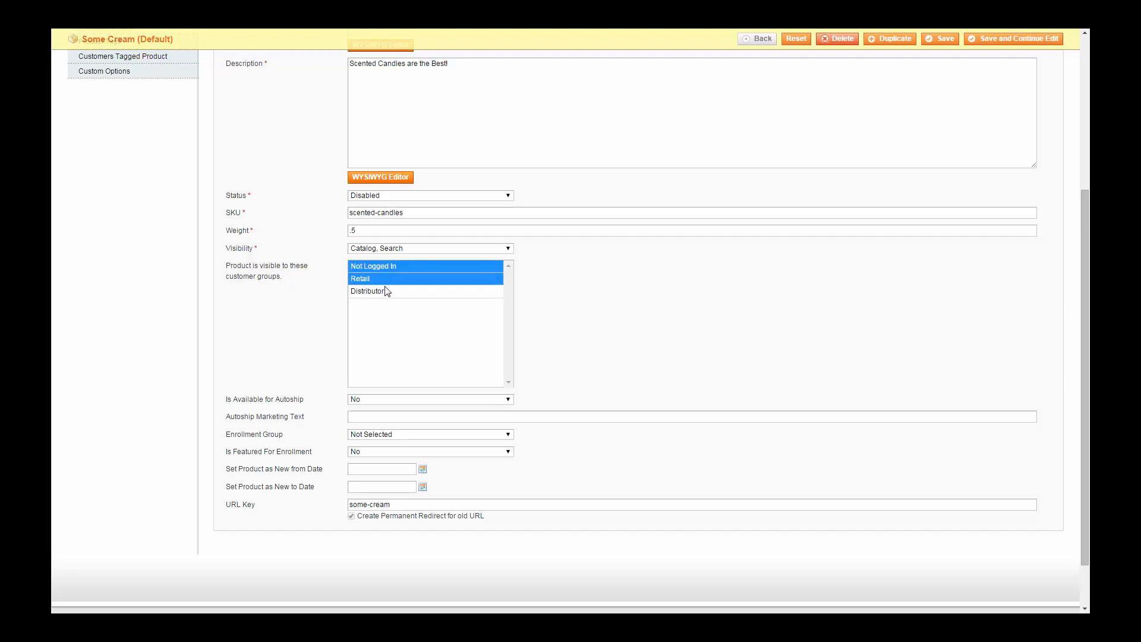
ctrl+click(386, 291)
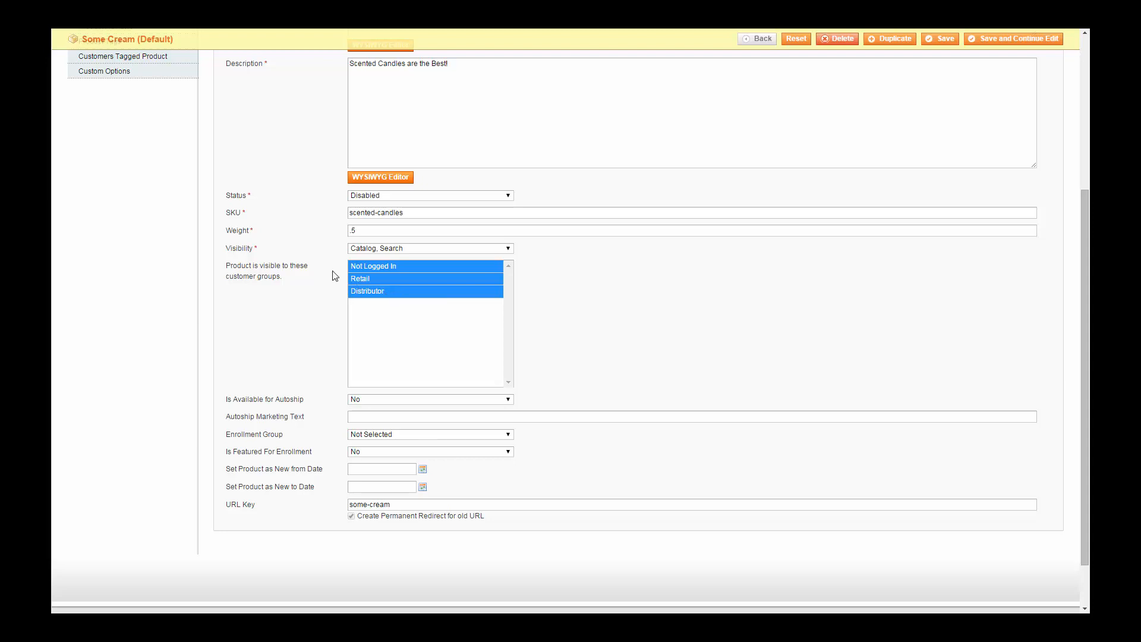
ctrl+click(381, 270)
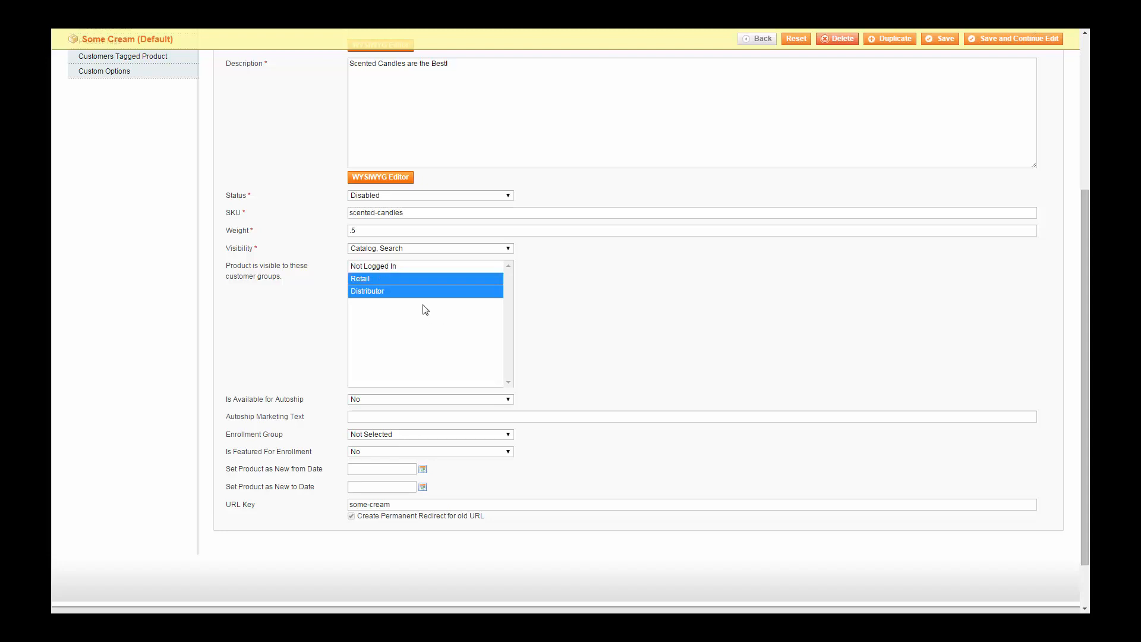
ctrl+click(409, 266)
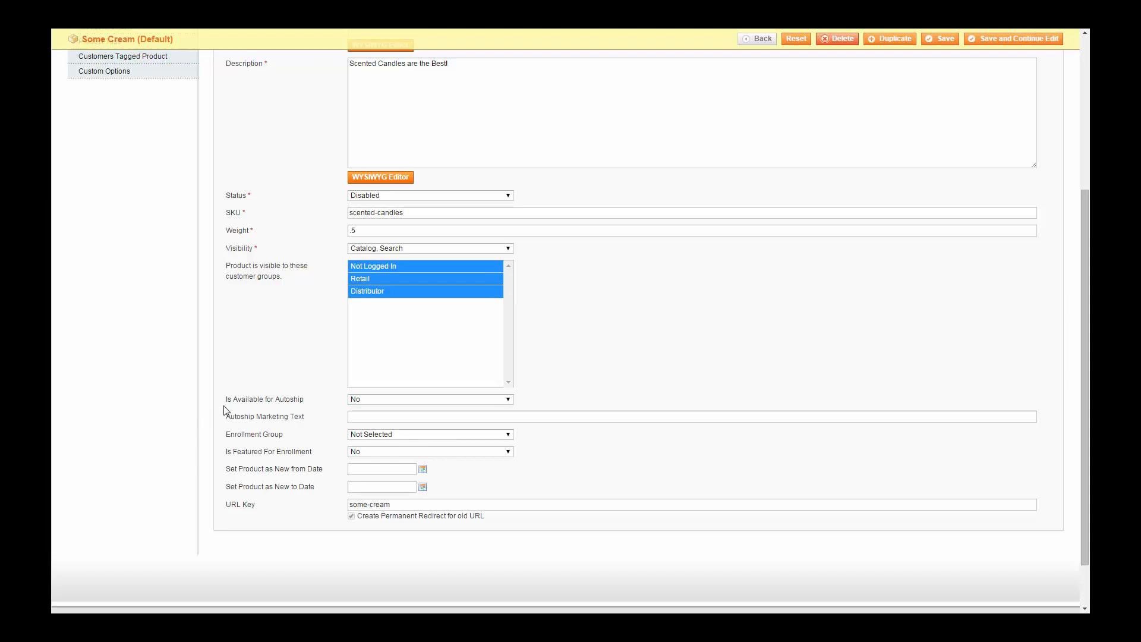
click(506, 401)
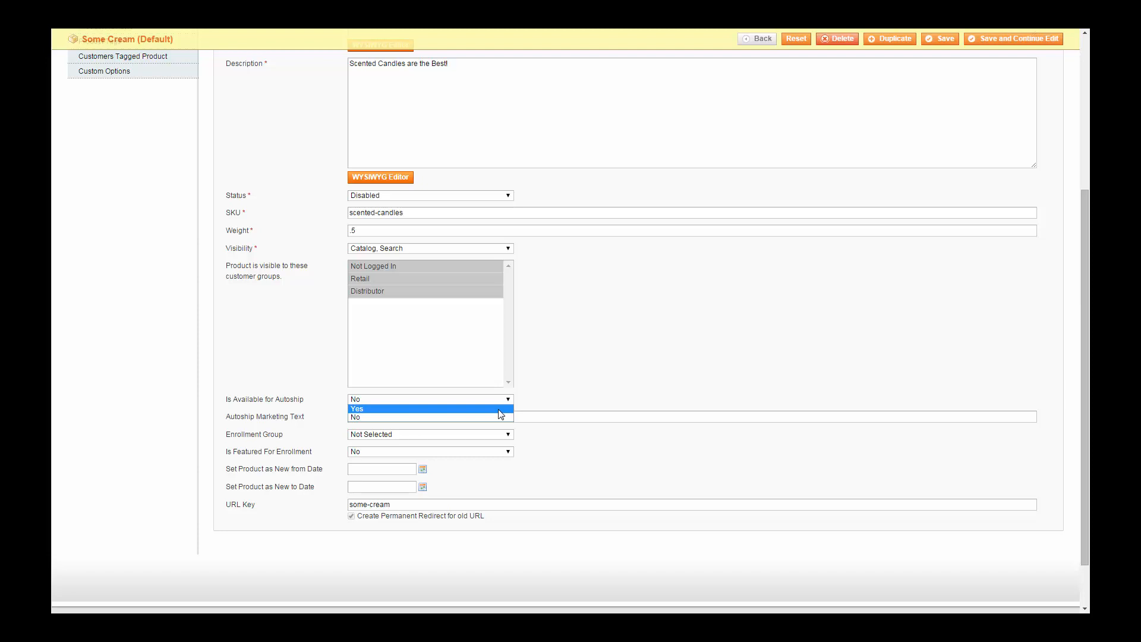
click(503, 409)
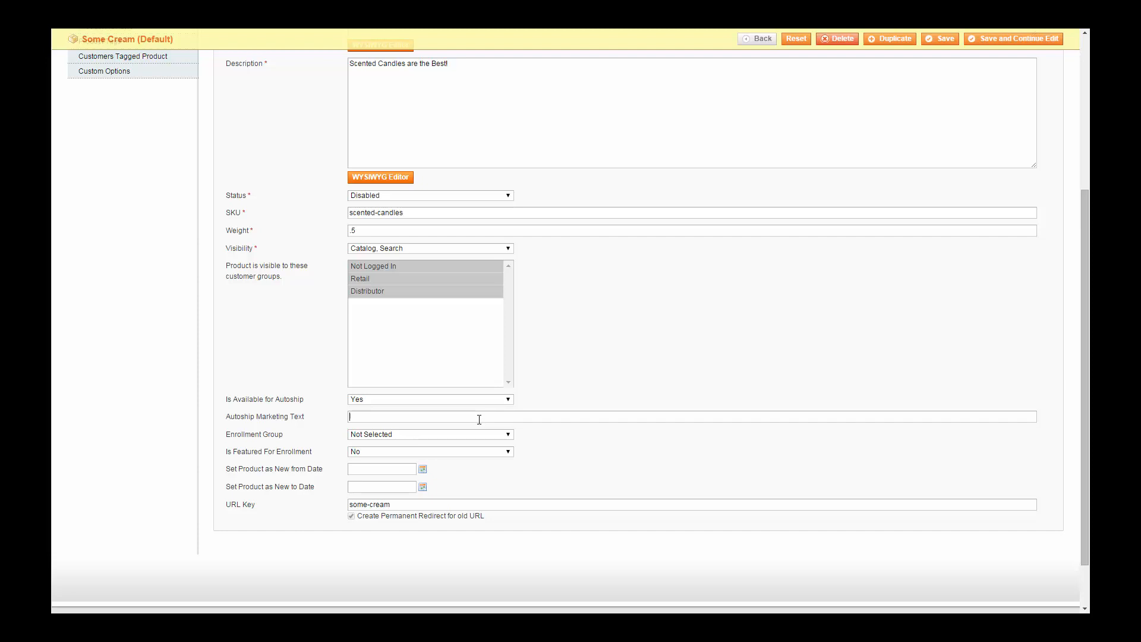
Enter "10% off with autoship order" as the autoship marketing text, and clear the field again
text(10% off with autoship order)
drag(479, 420, 347, 425)
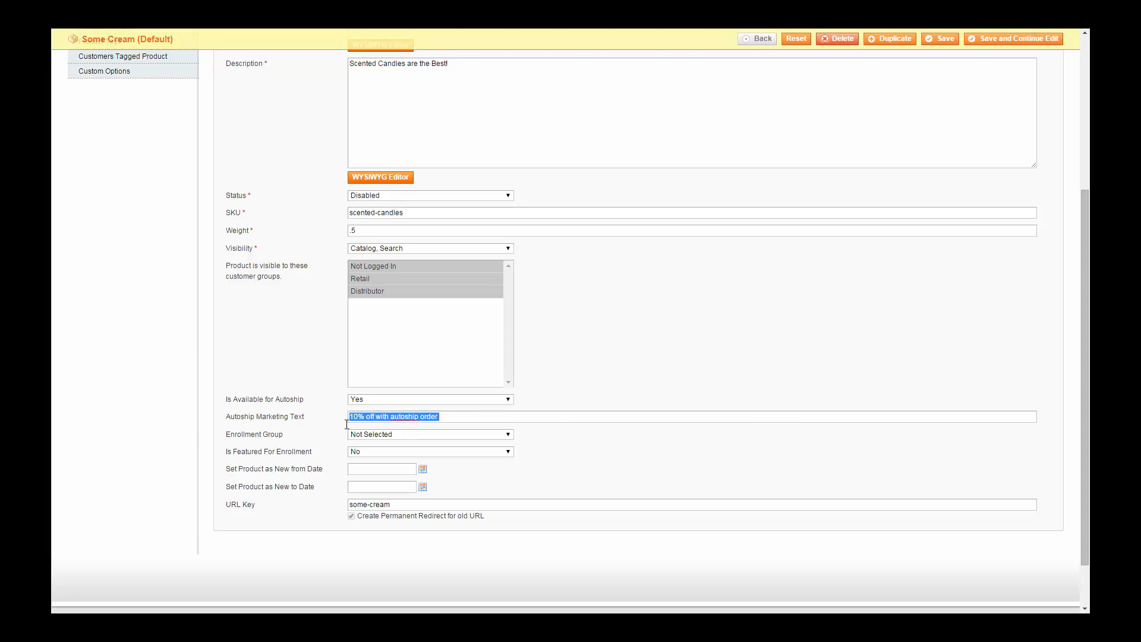
key(BackSpace)
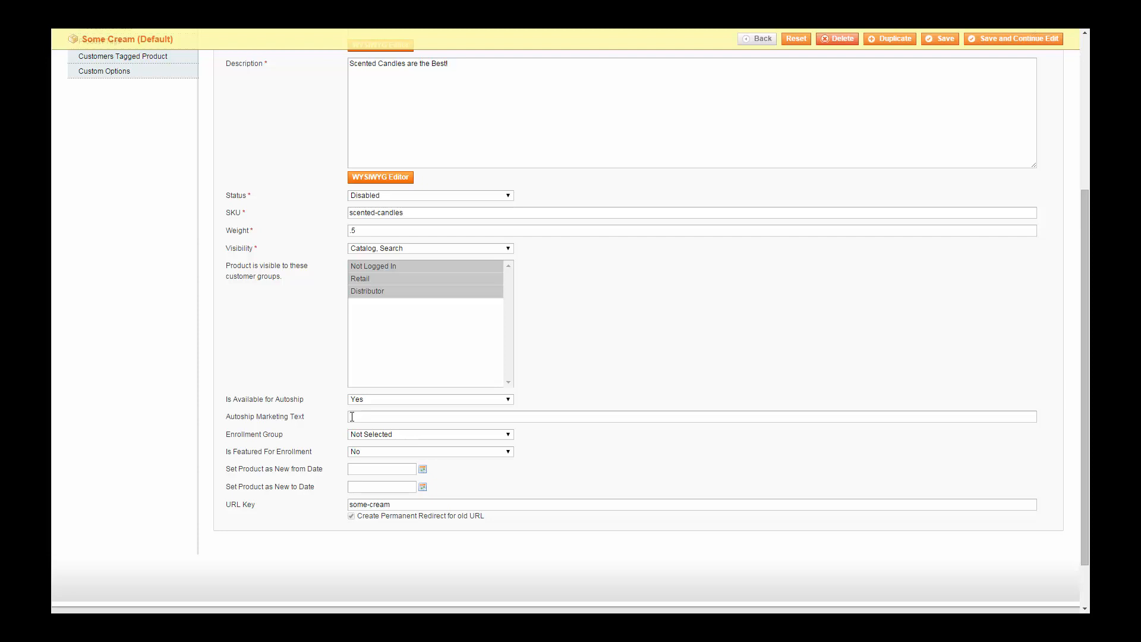
Try out the enrollment group and featured-for-enrollment options, returning them to Not Selected and No
click(510, 435)
click(486, 455)
click(505, 434)
click(493, 445)
click(507, 455)
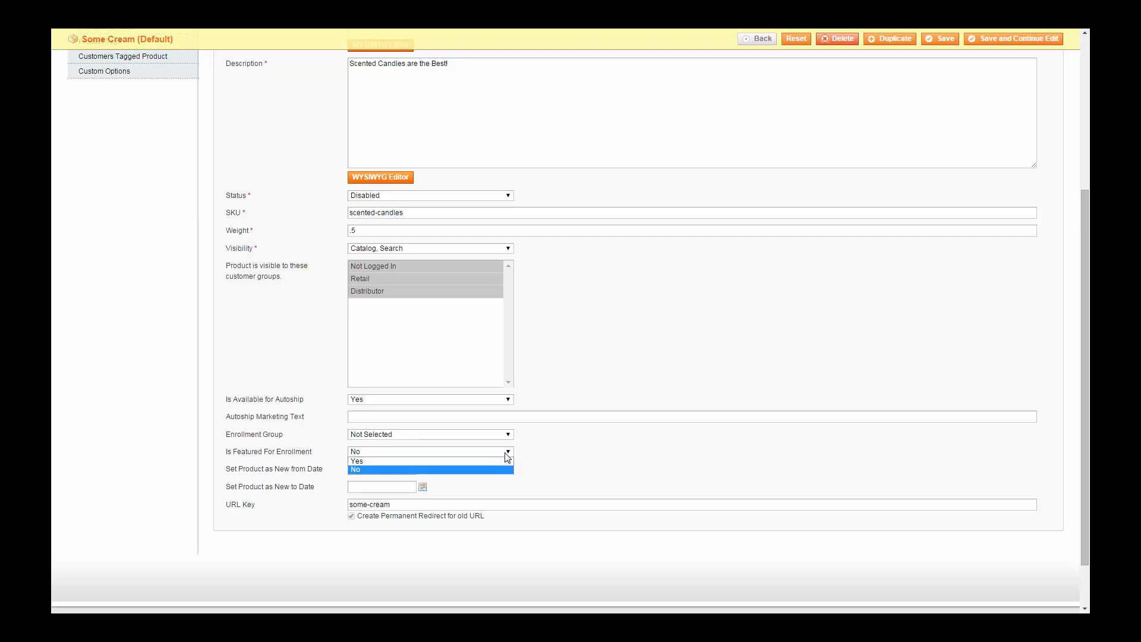
click(505, 461)
click(507, 452)
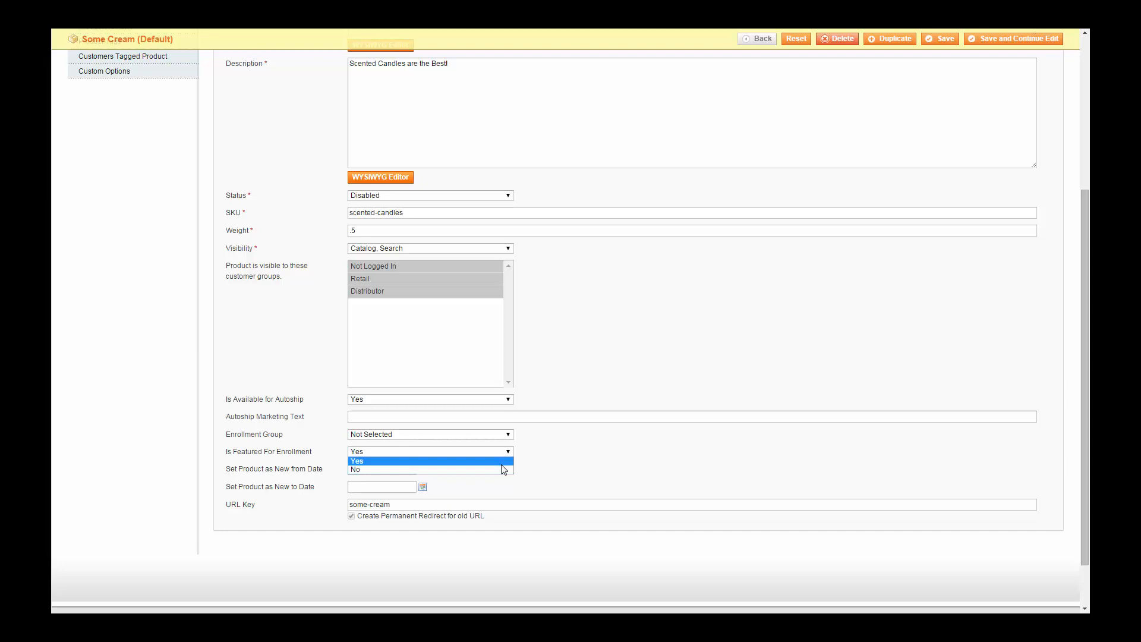
click(503, 470)
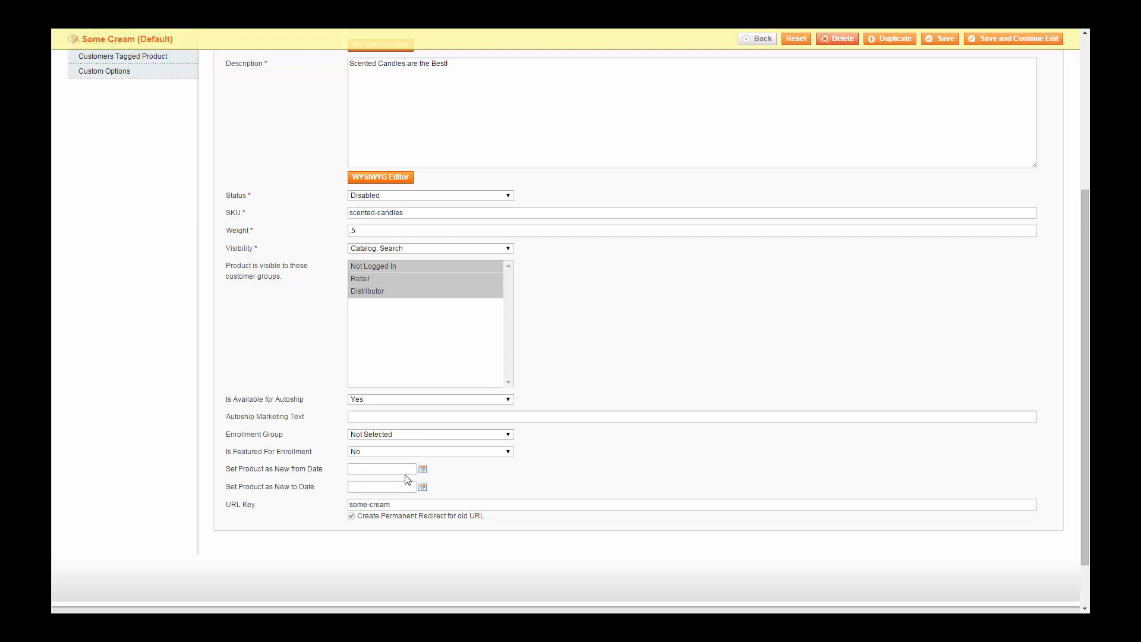
click(390, 487)
key(Tab)
key(BackSpace)
Save the product with editing continued, and return from its storefront page to the admin product page
scroll(322, 509, up, 4)
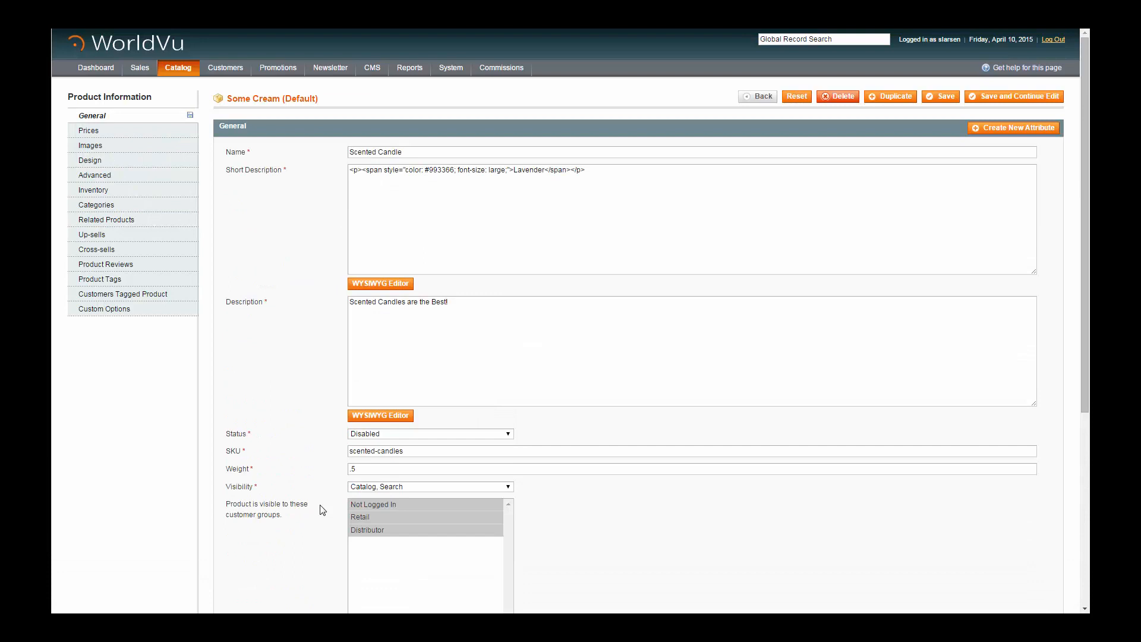
click(1011, 99)
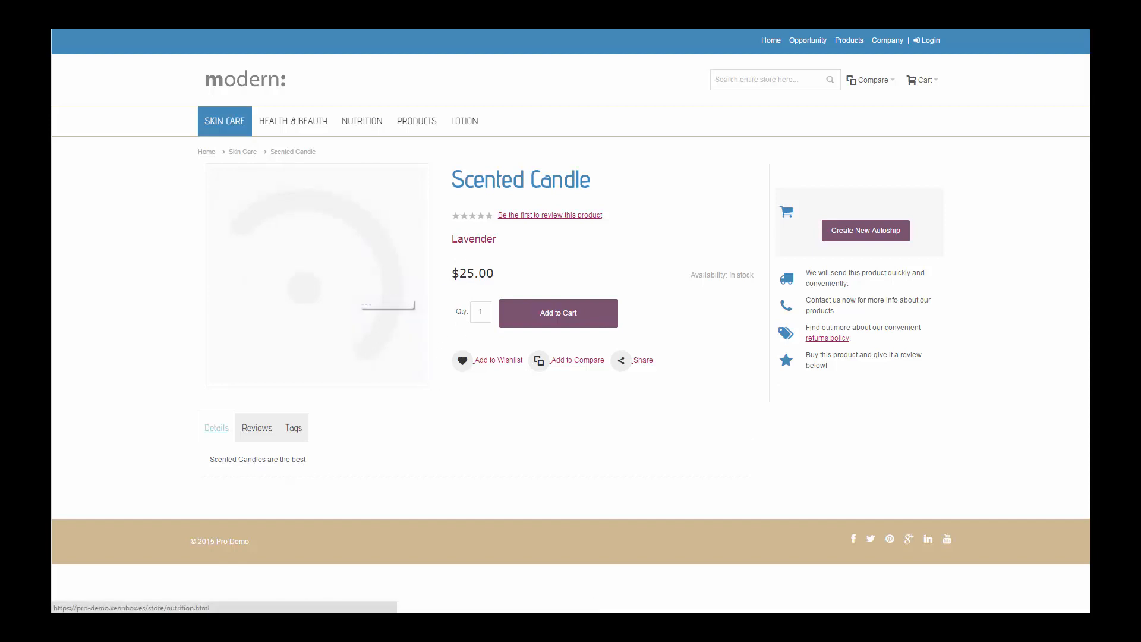
click(378, 12)
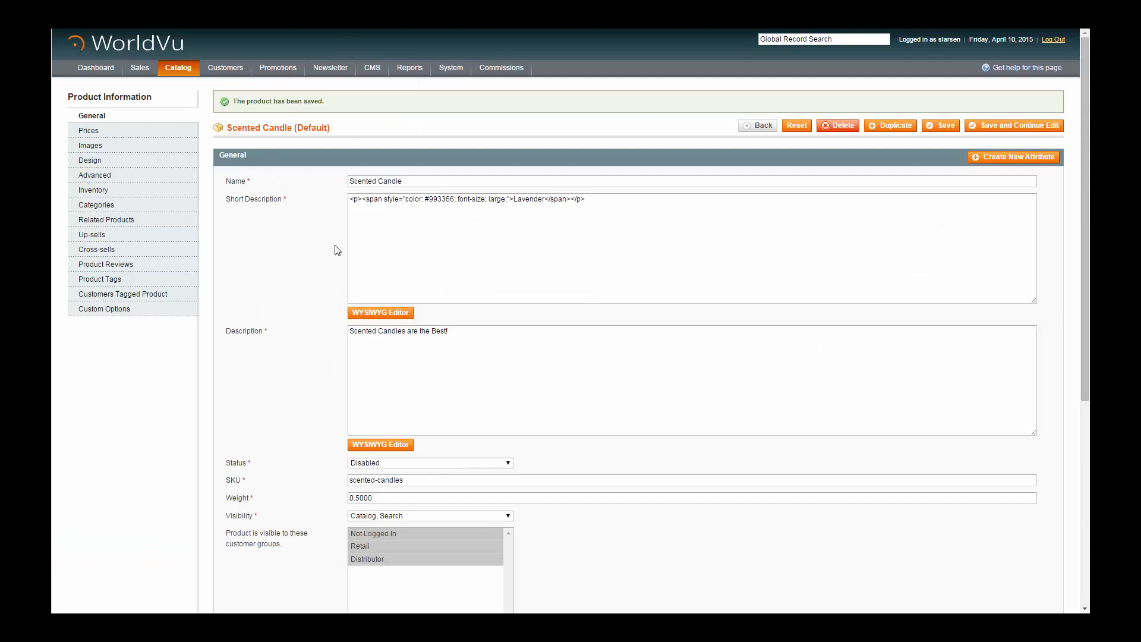